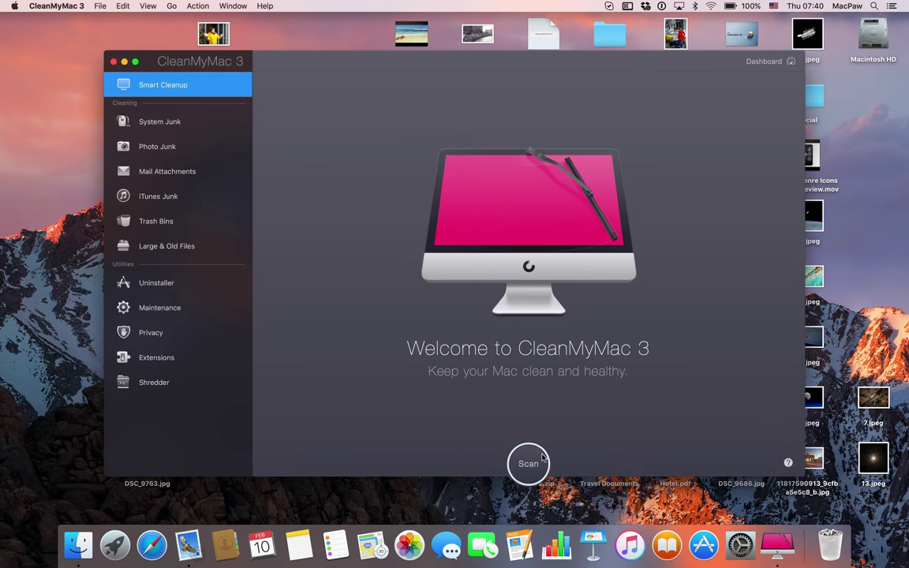
- Start a Smart Cleanup scan of the Mac for junk such as Mail Attachments and Trash Bins
click(528, 463)
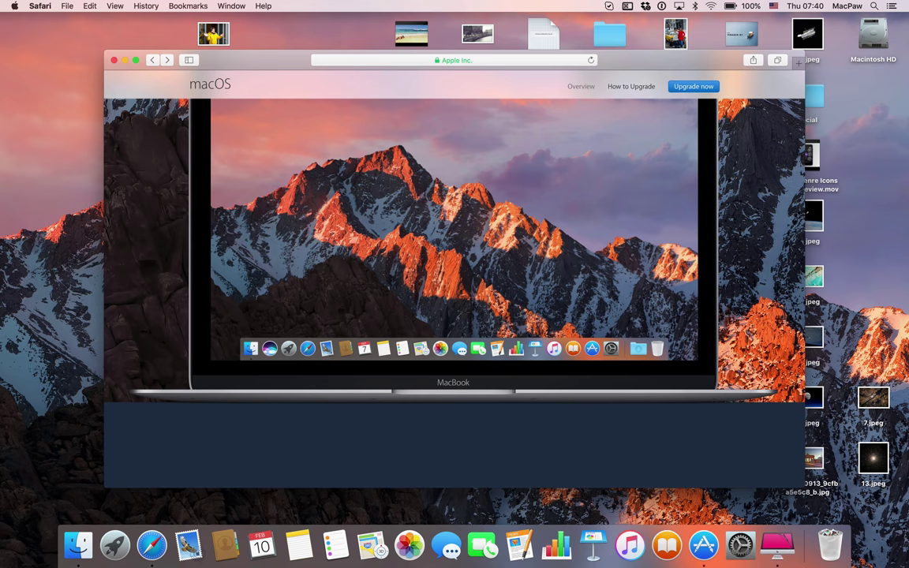
- Scroll Apple's macOS page in Safari past the MacBook image to the Ask Siri section
scroll(454, 292, down, 5)
scroll(453, 292, down, 5)
scroll(454, 292, down, 2)
scroll(453, 292, down, 5)
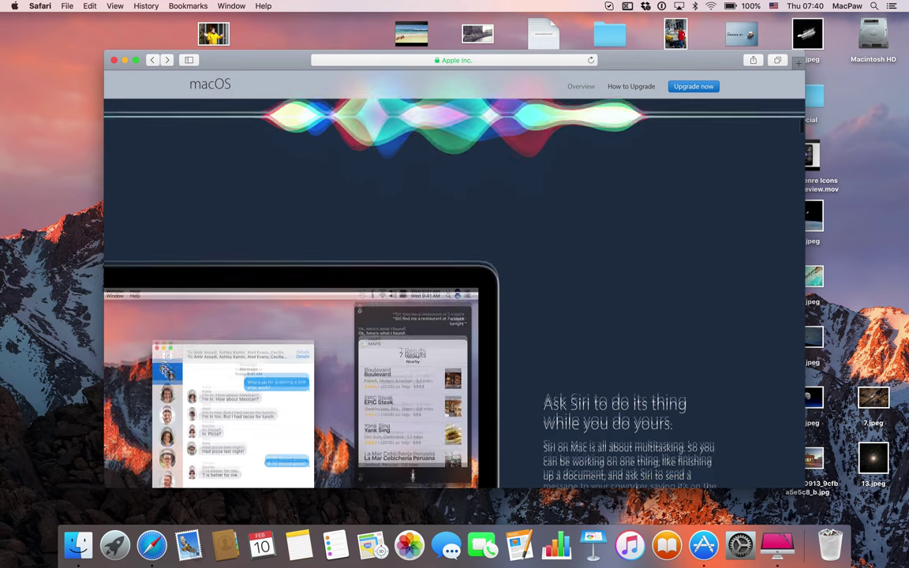
scroll(454, 292, down, 3)
scroll(454, 292, down, 3)
scroll(454, 292, down, 2)
scroll(454, 292, down, 2)
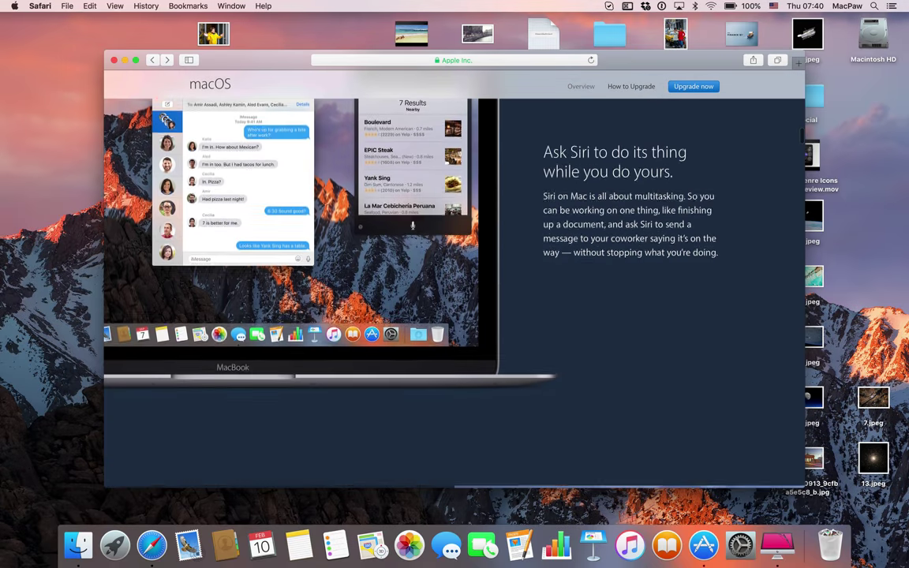
scroll(454, 292, down, 3)
scroll(454, 292, down, 1)
scroll(454, 292, down, 3)
scroll(454, 292, down, 2)
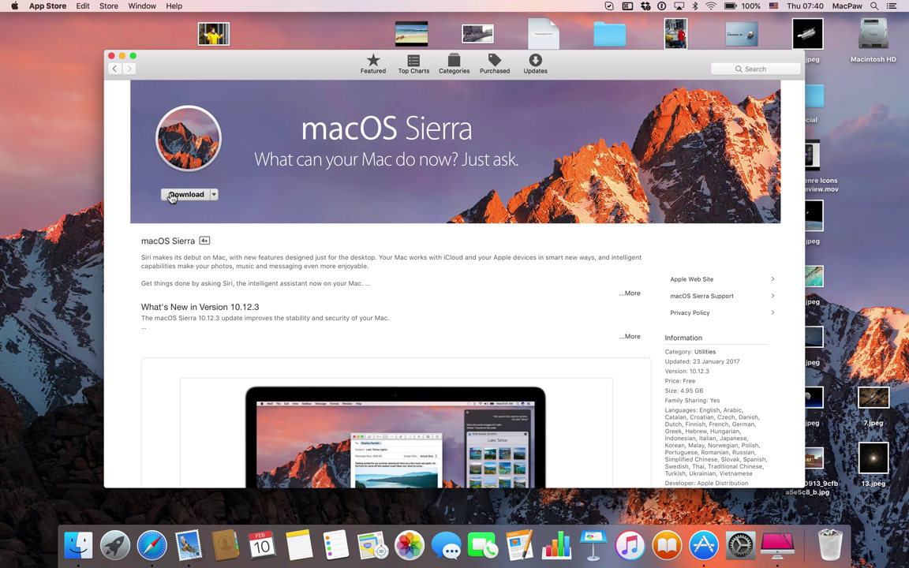
- Start downloading the free macOS Sierra upgrade from its App Store listing
click(171, 195)
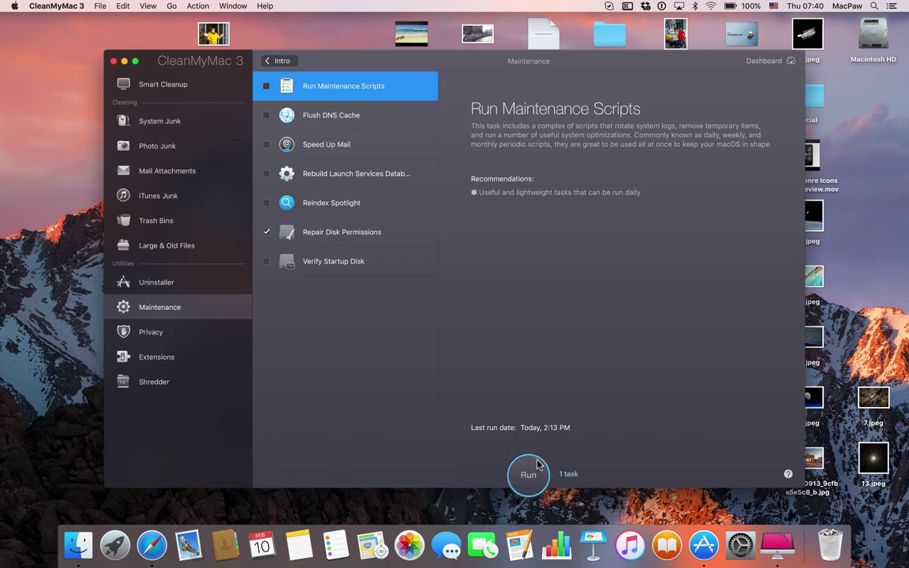
- Run the queued Repair Disk Permissions maintenance task
click(536, 465)
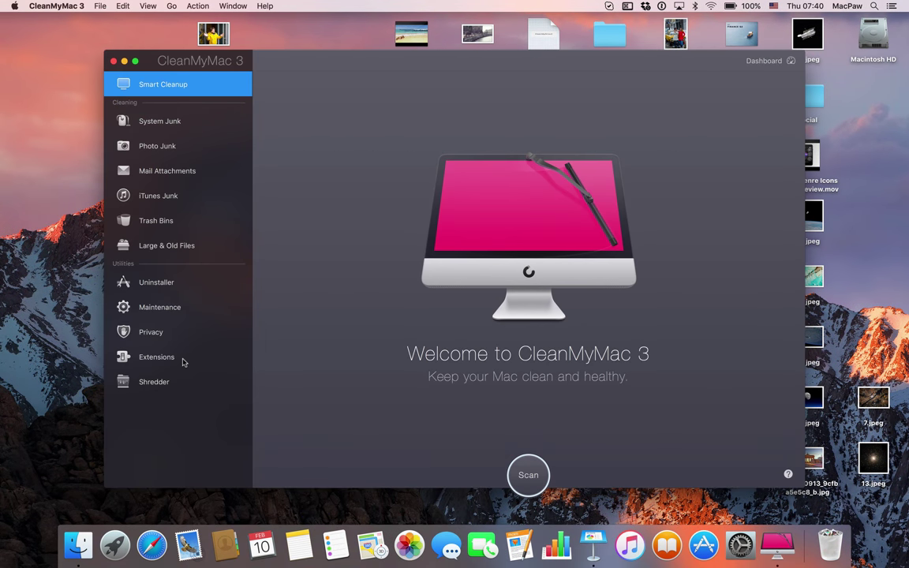
- Show the Login Items list under Extensions to see apps launching at login
click(183, 361)
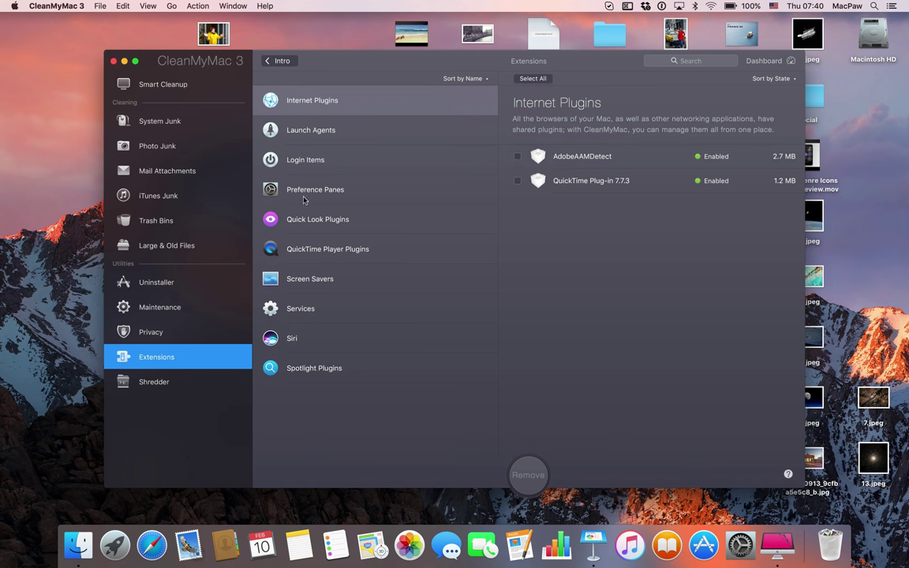
click(309, 165)
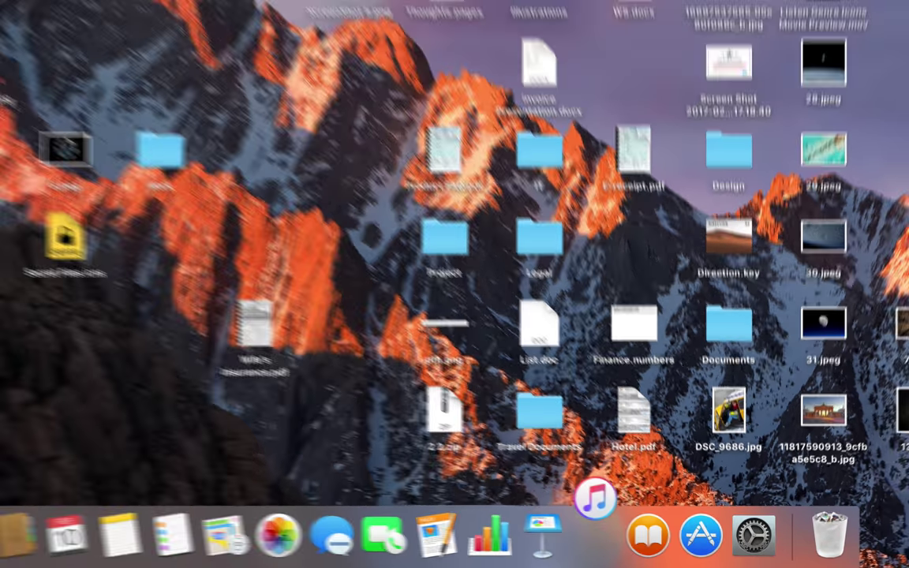
- Launch Activity Monitor from the Utilities folder
key(super+shift+u)
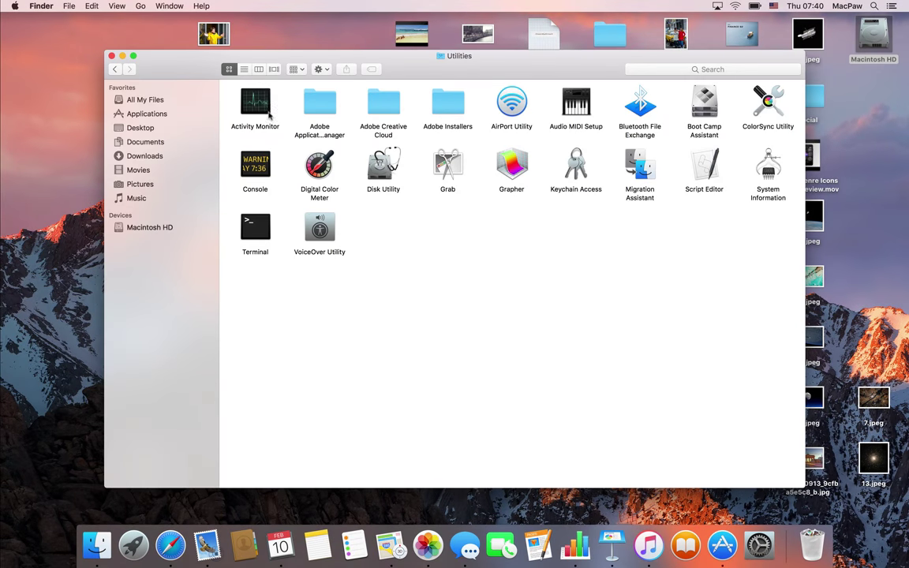
double_click(255, 101)
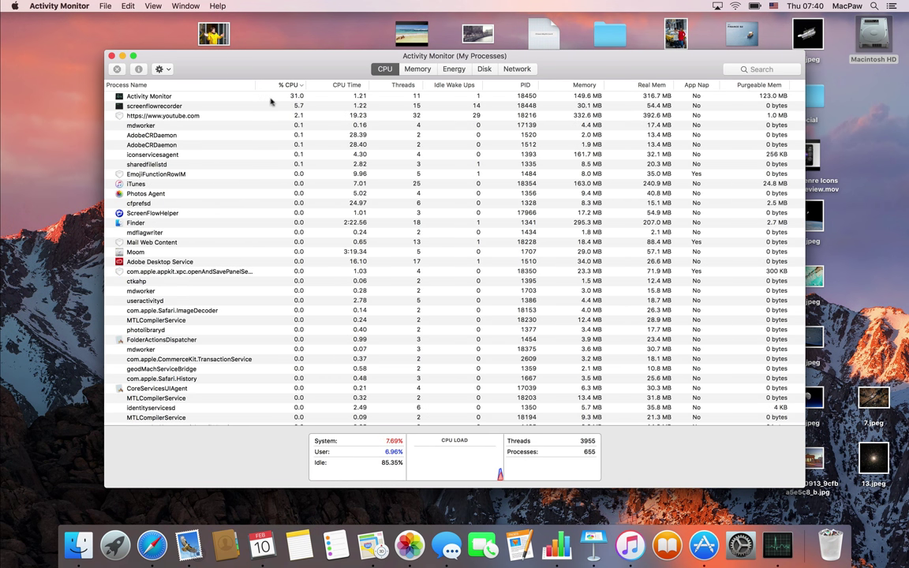
- Sort processes by Memory and request quitting the Maps process
click(416, 71)
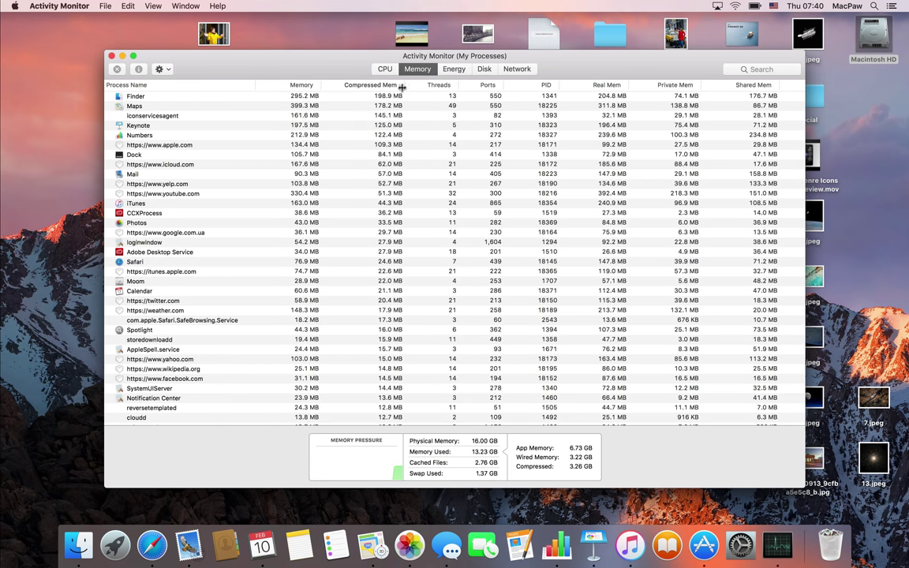
click(147, 107)
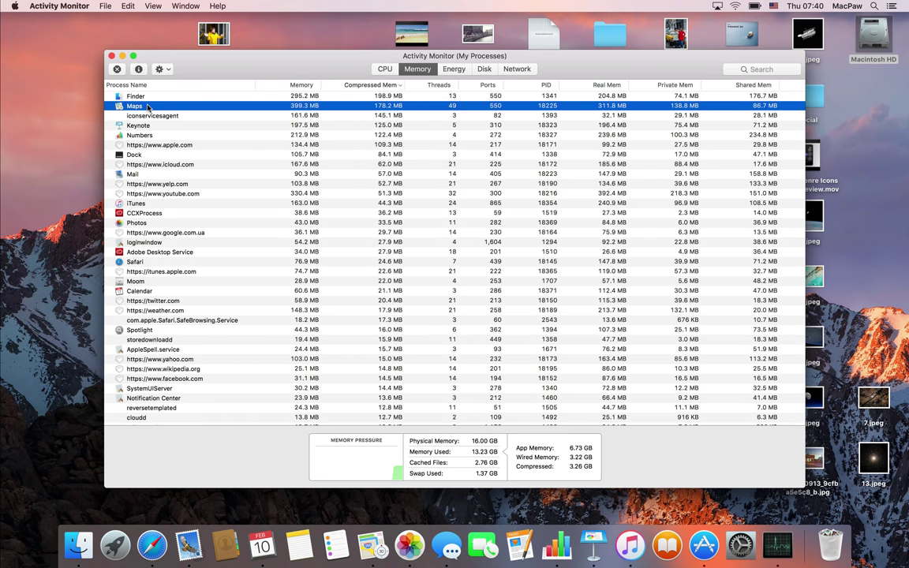
click(118, 69)
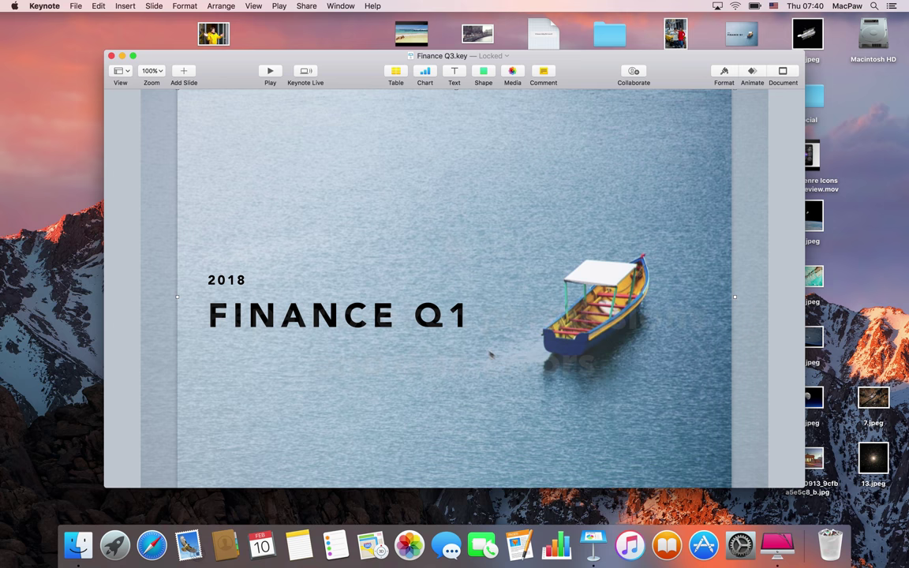
click(357, 332)
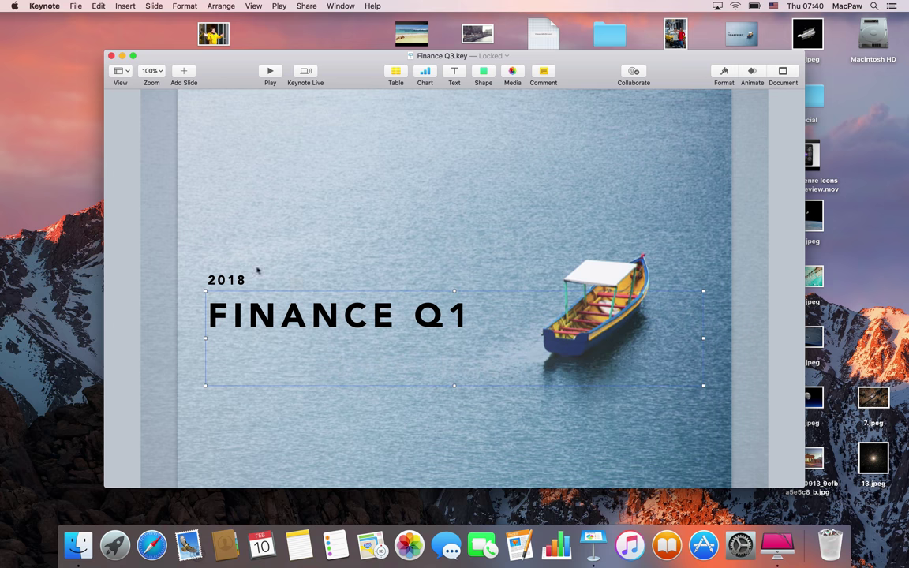
drag(222, 286, 254, 149)
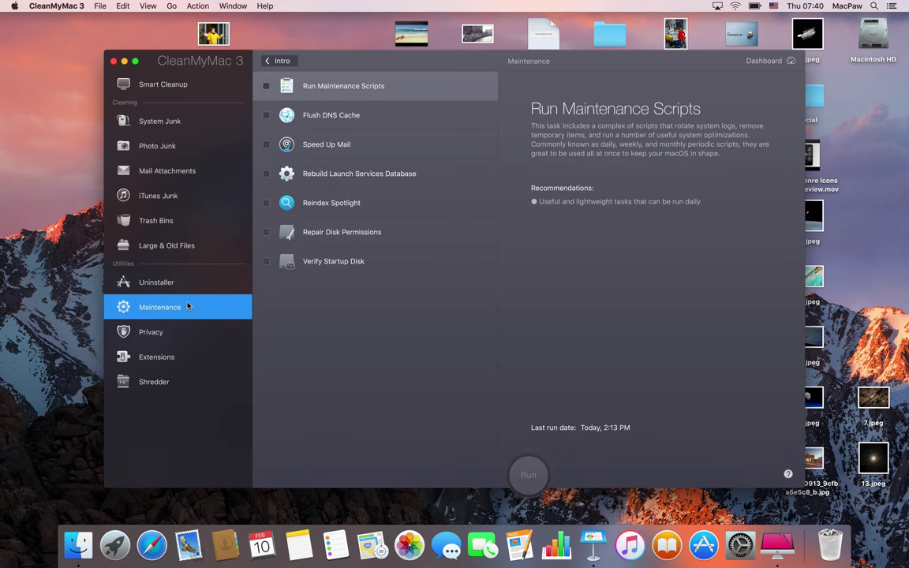
- Tick Repair Disk Permissions in Maintenance and run it
click(309, 232)
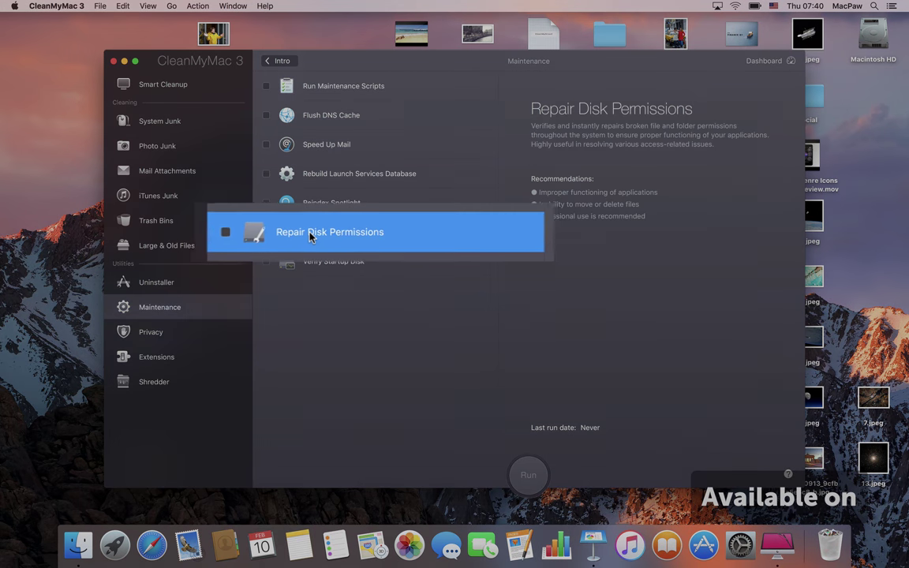
click(223, 232)
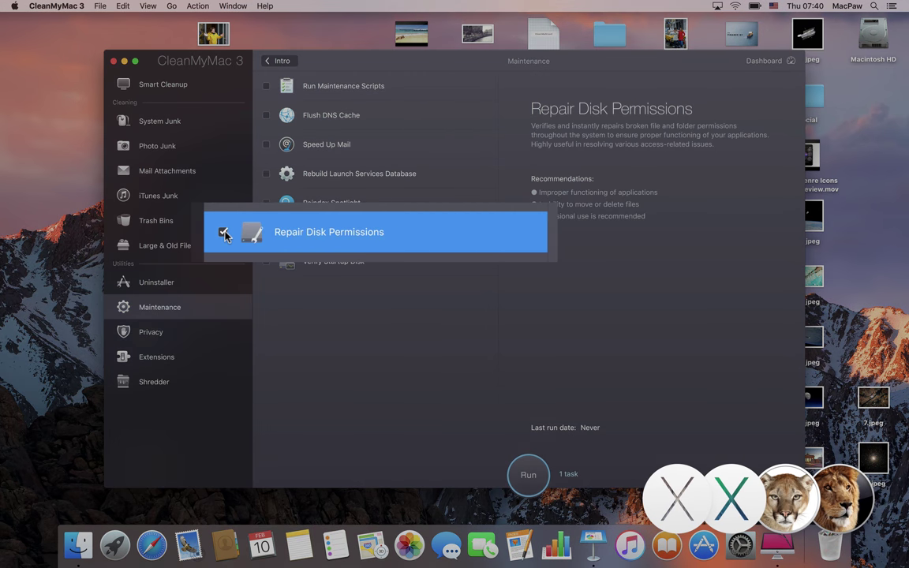
click(524, 475)
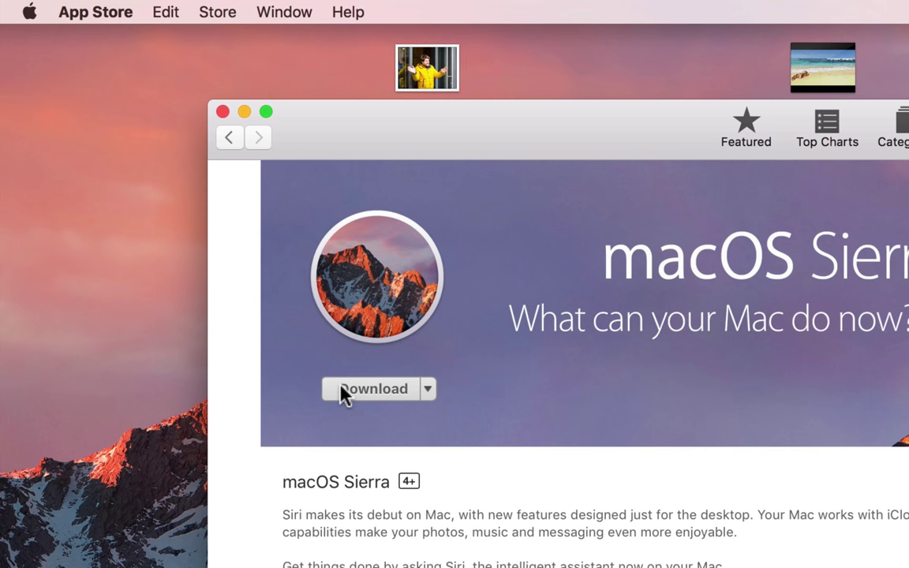
- Begin the macOS Sierra download from the App Store listing
click(345, 395)
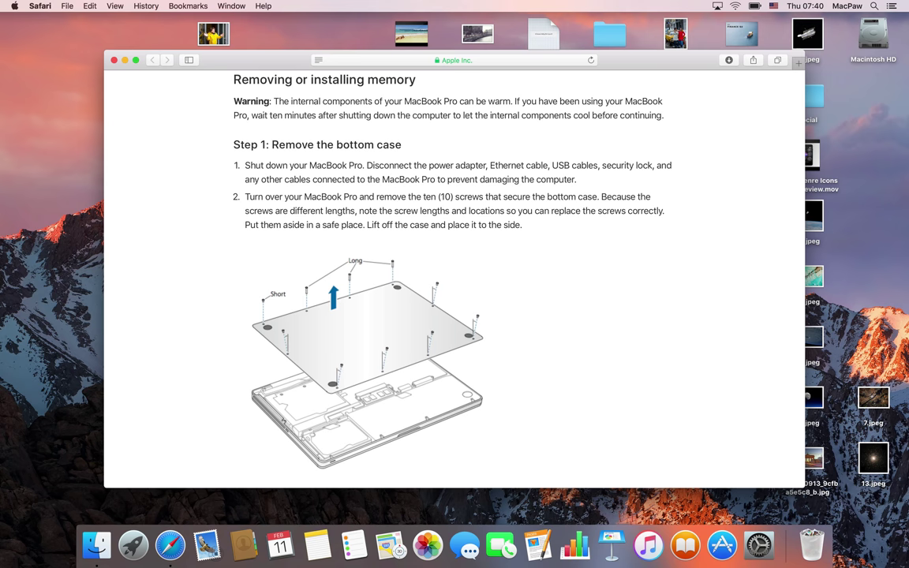
- Scroll Apple's memory installation guide down to Step 4, replacing the bottom case
scroll(453, 277, down, 5)
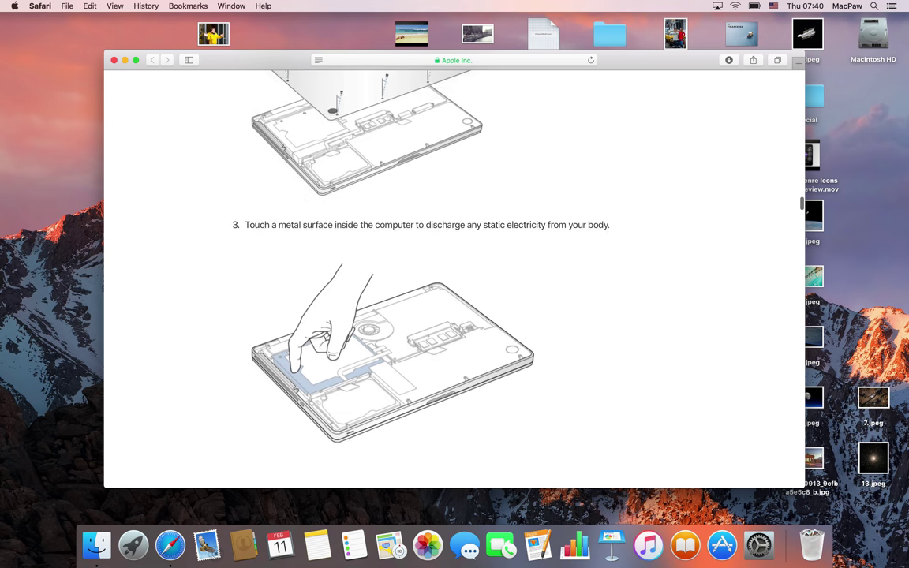
scroll(454, 277, down, 2)
scroll(454, 276, down, 3)
scroll(453, 277, down, 5)
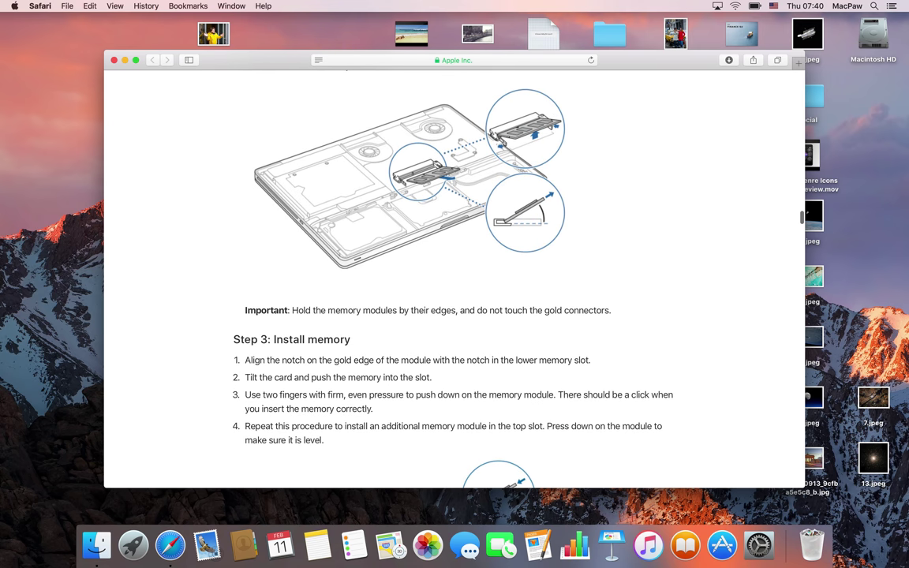
scroll(453, 276, down, 5)
scroll(453, 276, down, 2)
scroll(454, 276, down, 1)
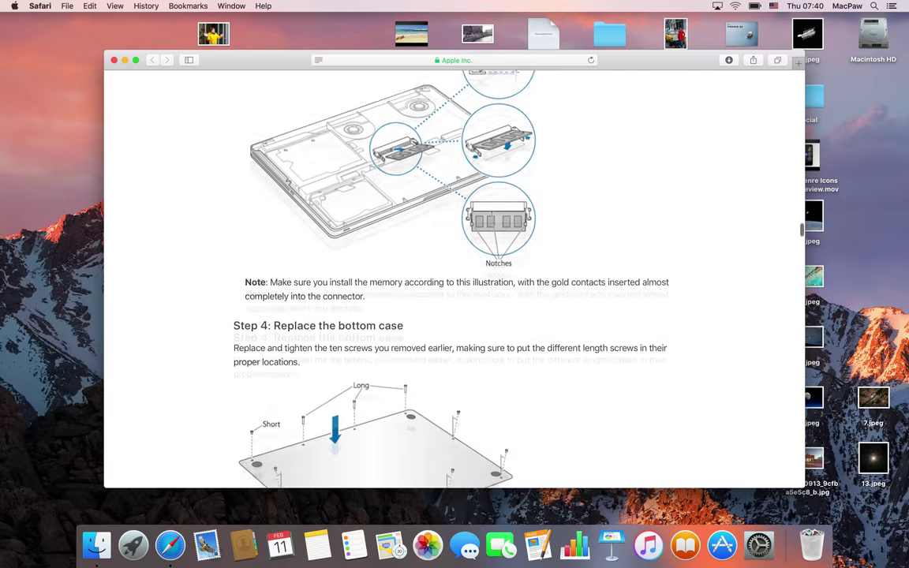
scroll(454, 276, down, 5)
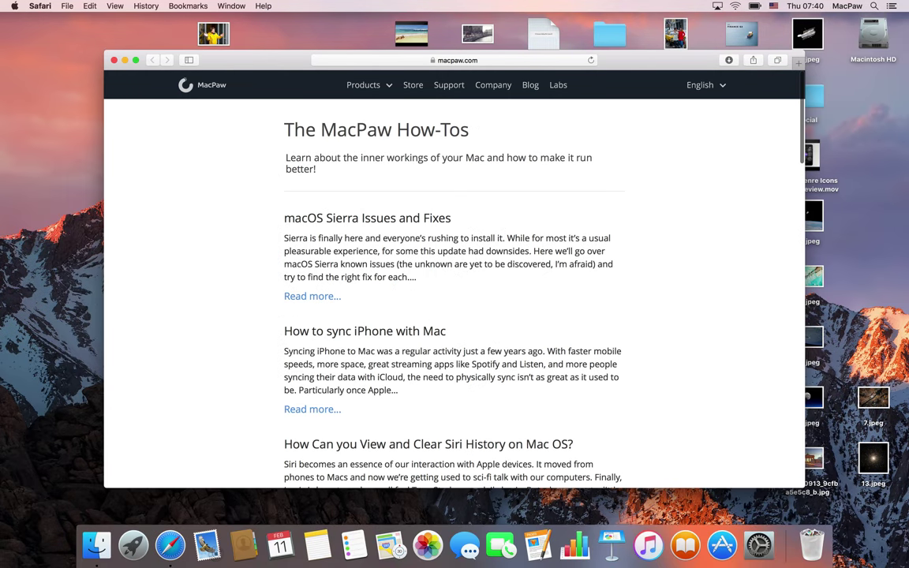
- Scroll the MacPaw How-Tos list to the Optimized Storage, Purgeable Storage and NAS cleanup articles
scroll(454, 276, down, 3)
scroll(454, 276, down, 2)
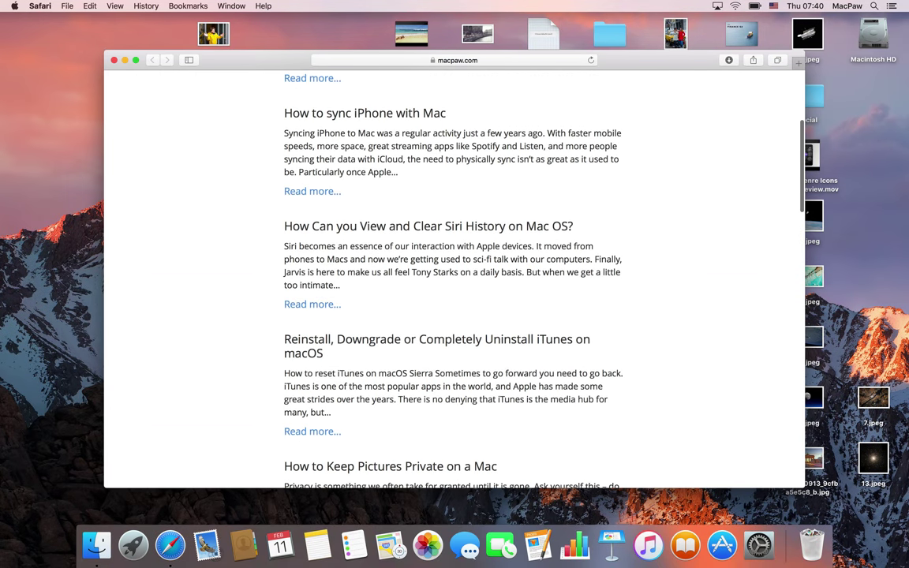
scroll(454, 276, down, 3)
scroll(453, 276, down, 3)
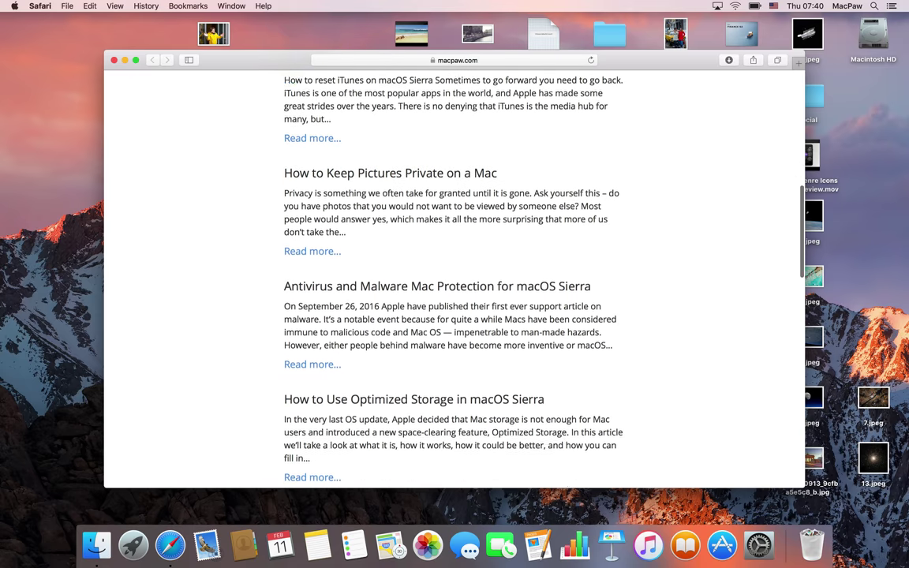
scroll(454, 276, down, 1)
scroll(705, 259, down, 2)
scroll(706, 259, down, 1)
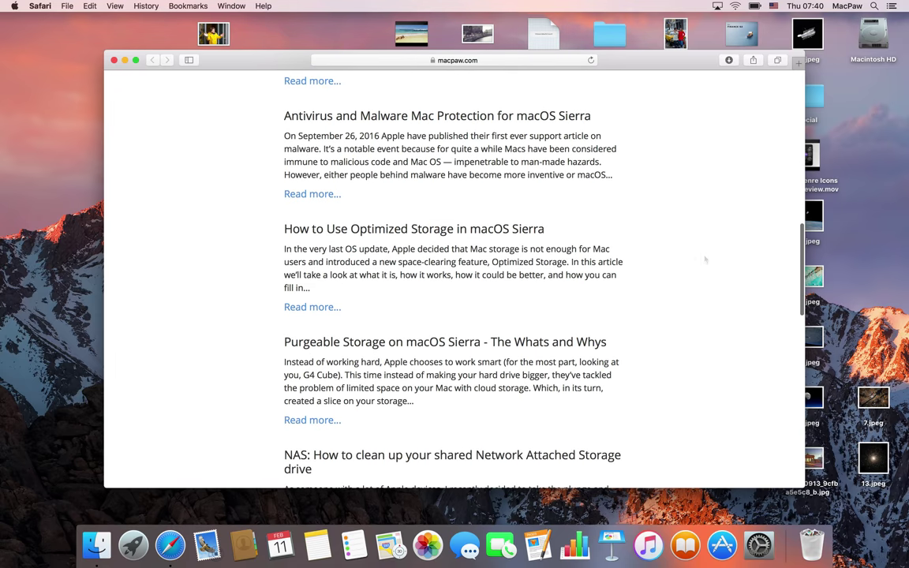